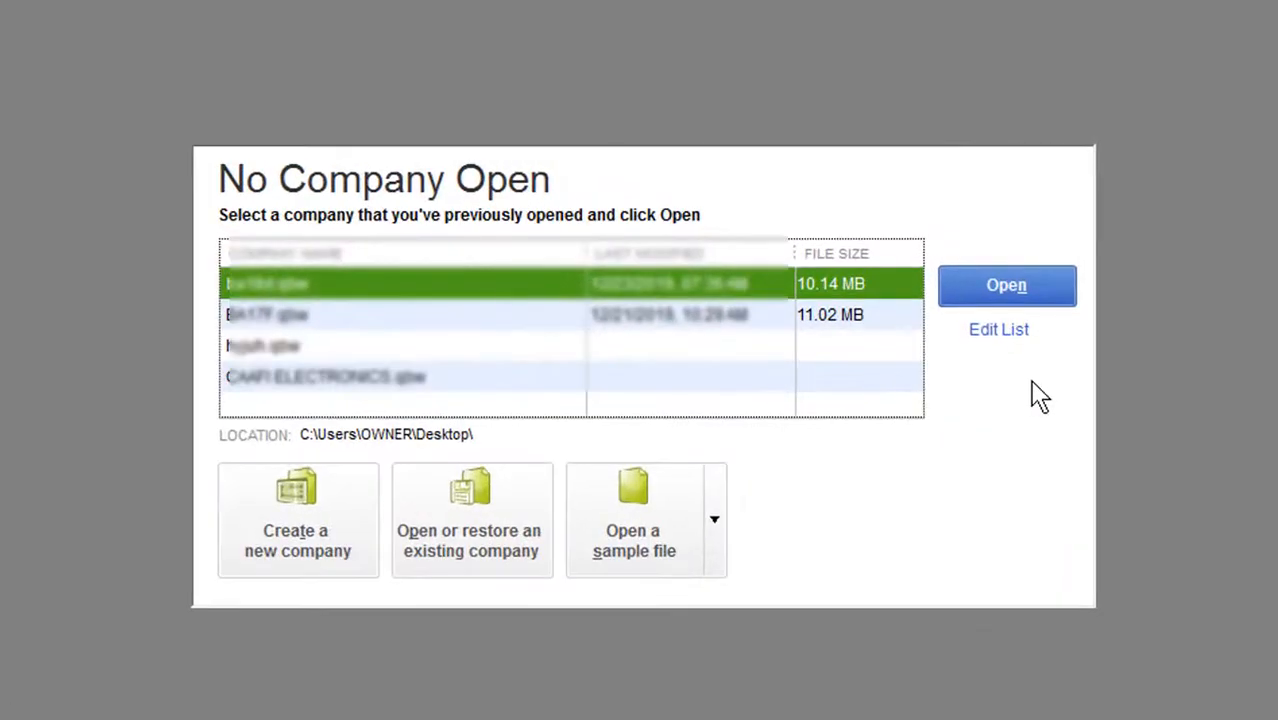
Start creating a new company file using the Express Start setup.
{"action": "left_click", "coordinate": [346, 513]}
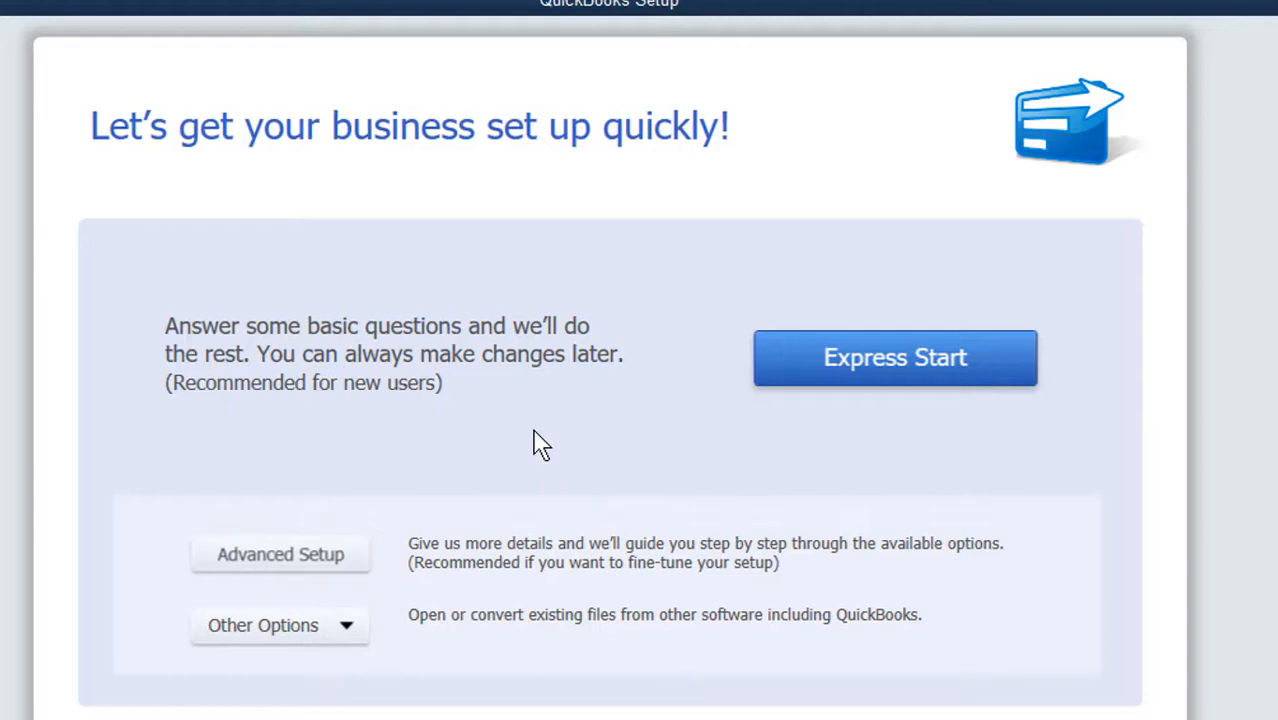
{"action": "left_click", "coordinate": [350, 640]}
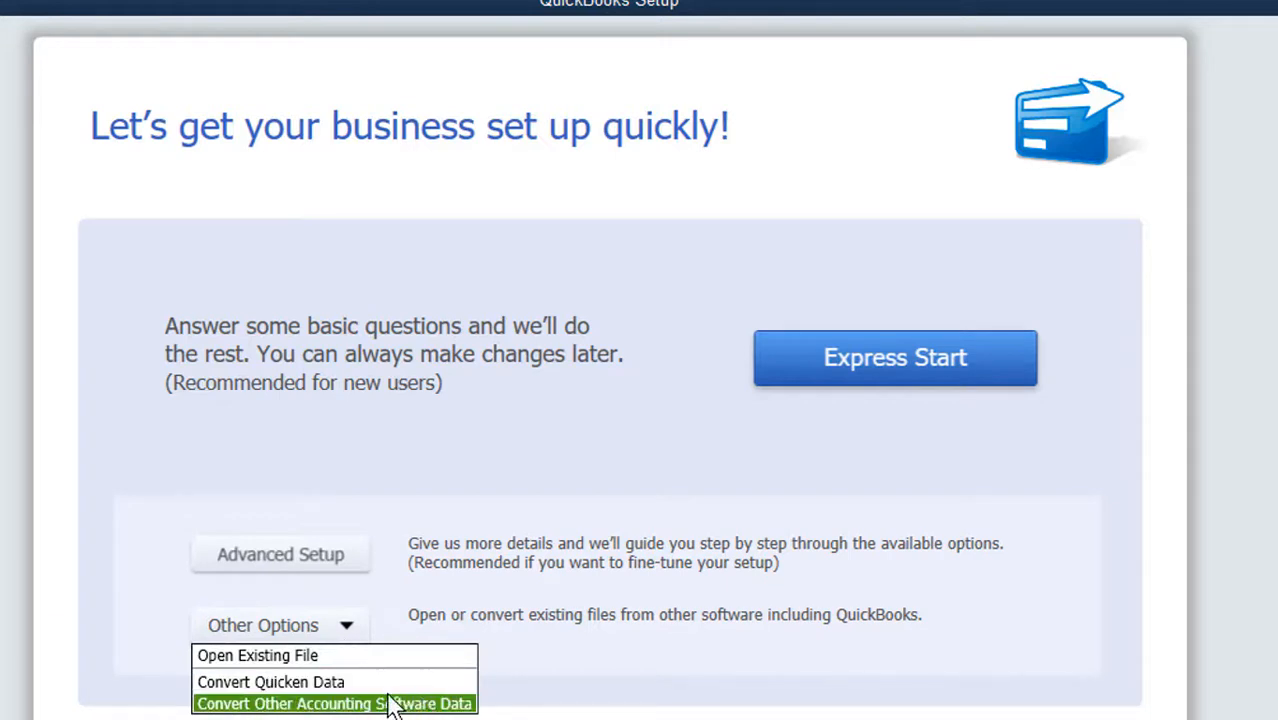
{"action": "left_click", "coordinate": [355, 636]}
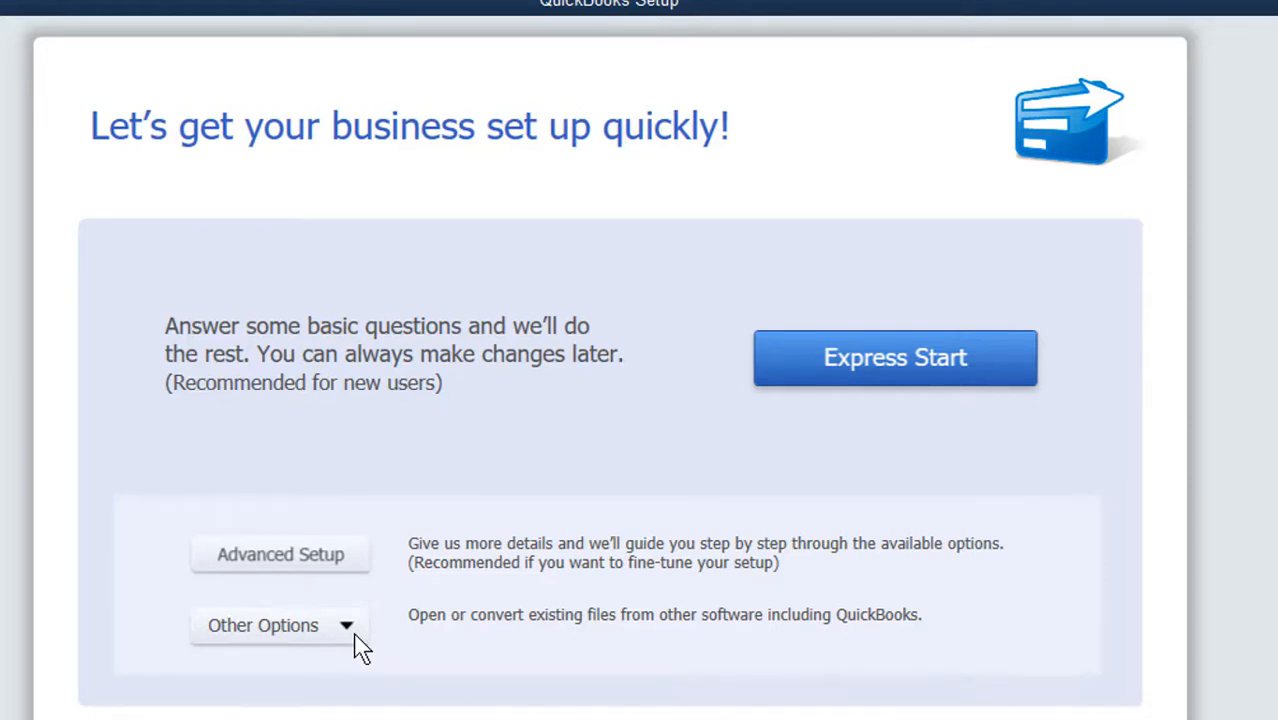
{"action": "left_click", "coordinate": [921, 372]}
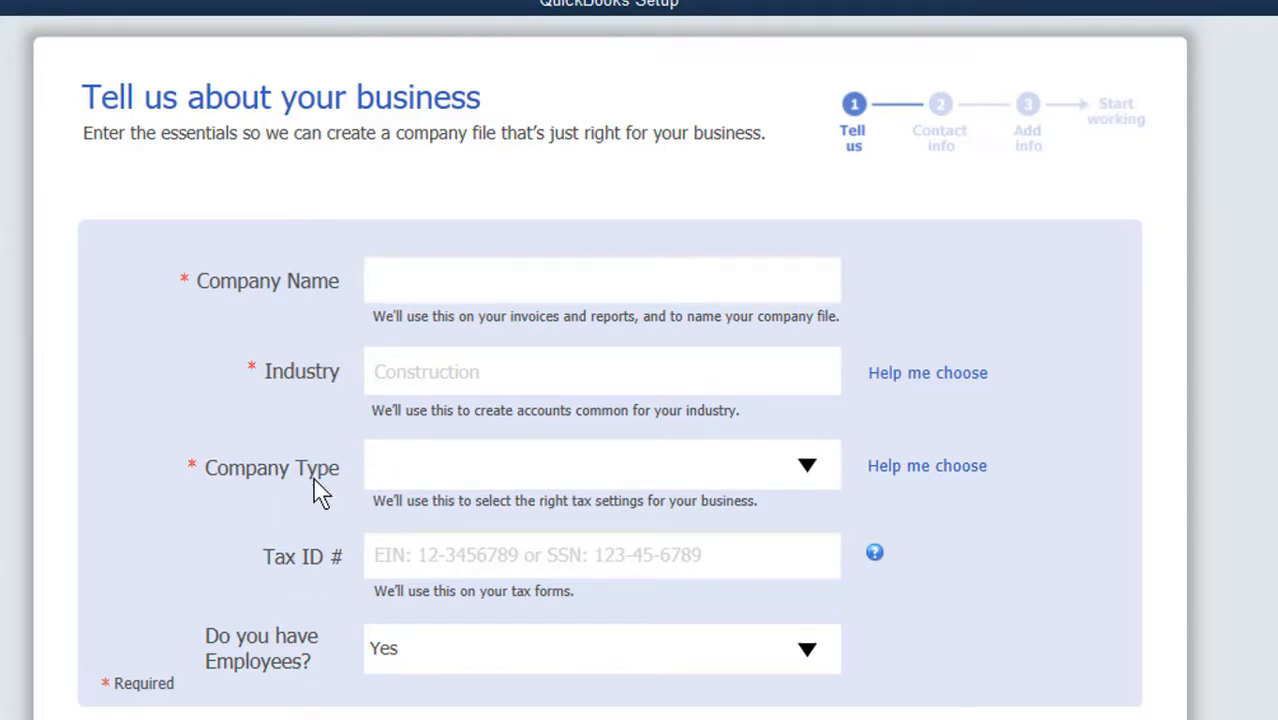
Enter MAANDHIS as the company name and choose Retail Shop or Online Commerce as the industry.
{"action": "type", "text": "m"}
{"action": "key", "text": "BackSpace"}
{"action": "type", "text": "MAANDHIS"}
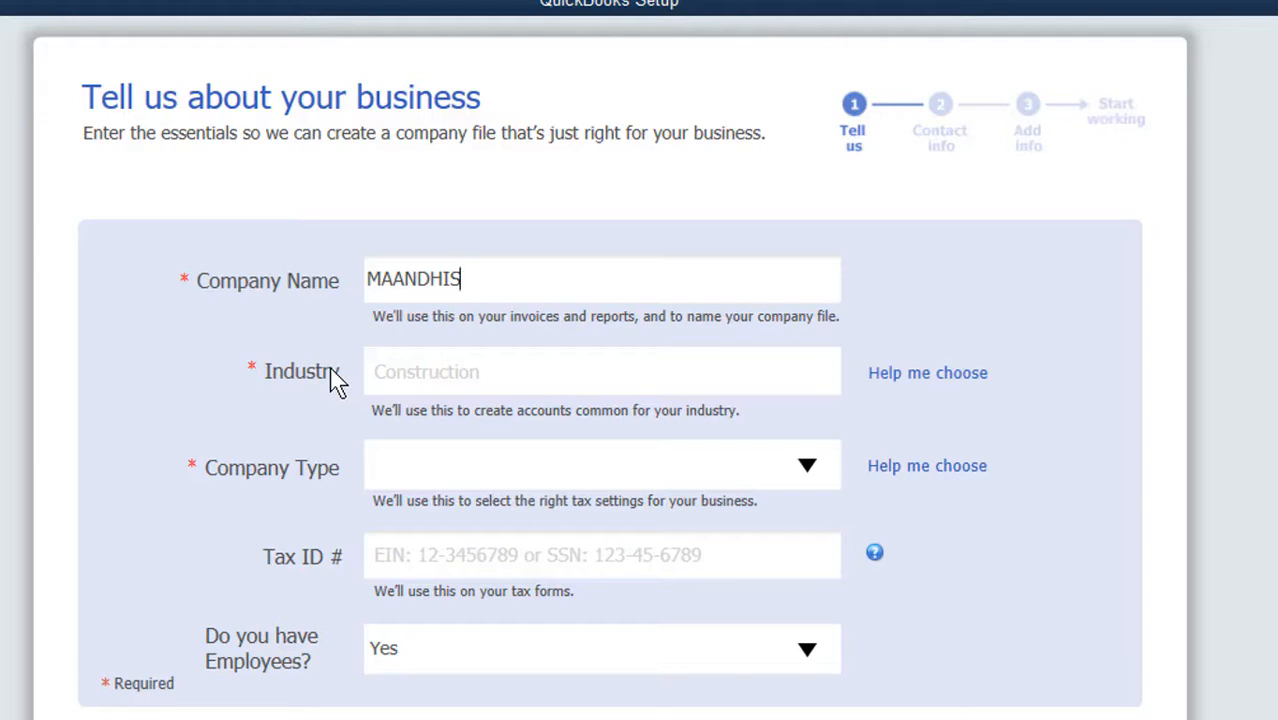
{"action": "left_click", "coordinate": [438, 371]}
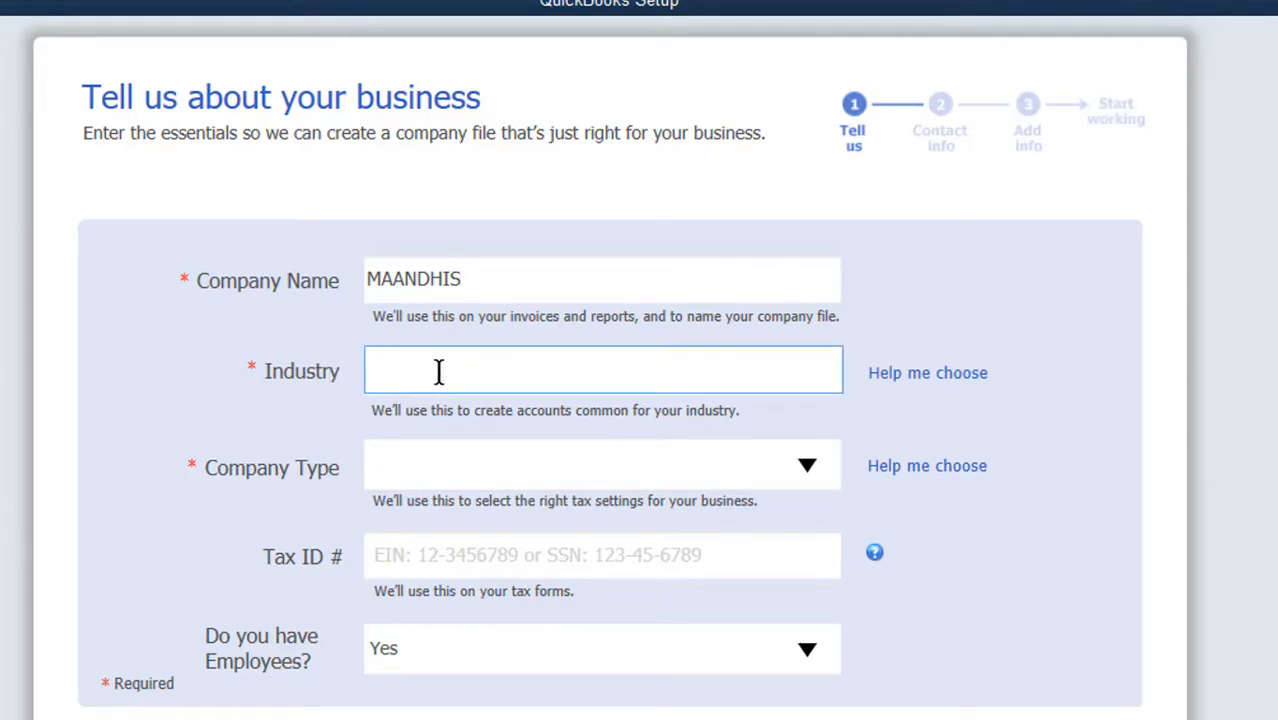
{"action": "type", "text": "RETA"}
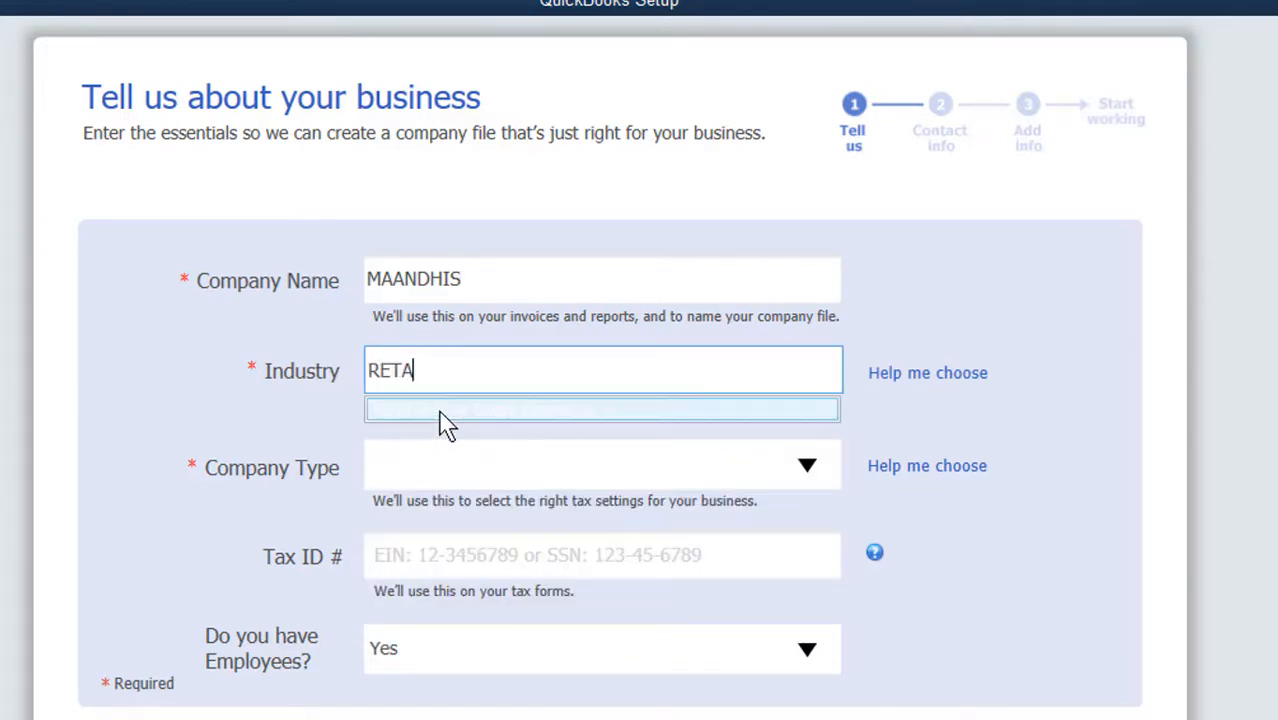
{"action": "left_click", "coordinate": [444, 424]}
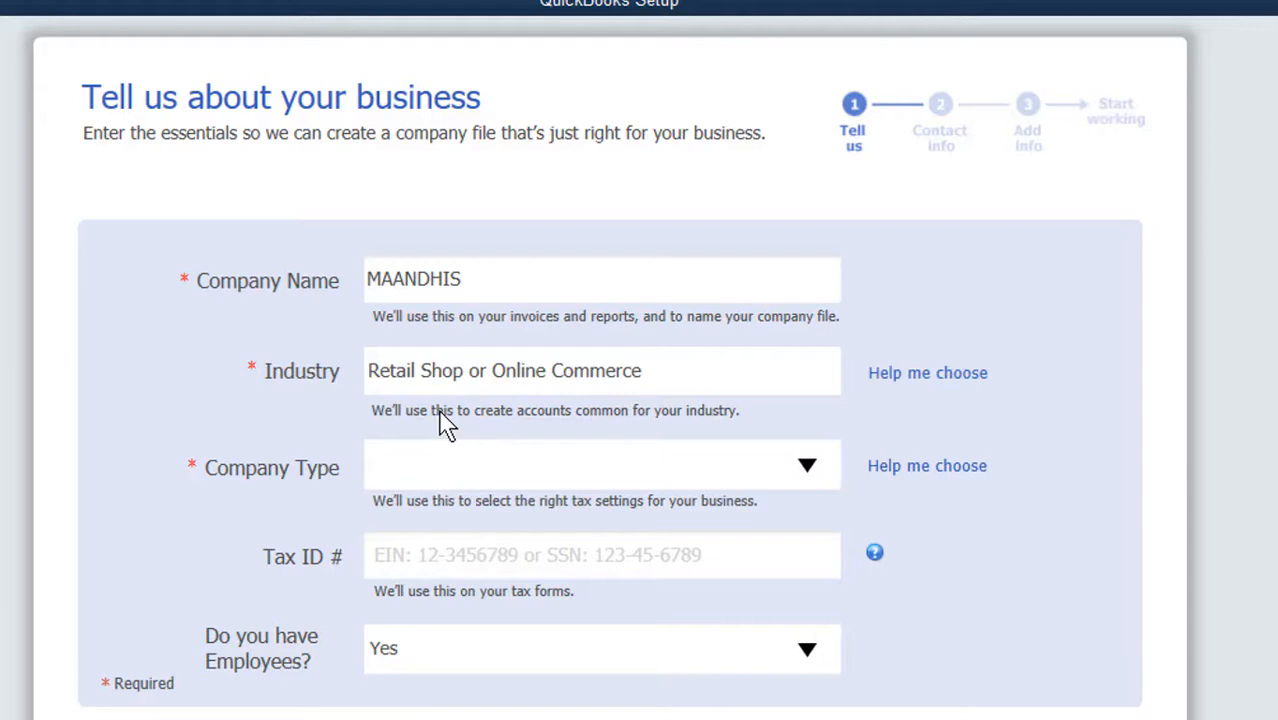
Set the company type to Sole Proprietorship, answer Yes for having employees, and continue to the contact information.
{"action": "left_click", "coordinate": [807, 468]}
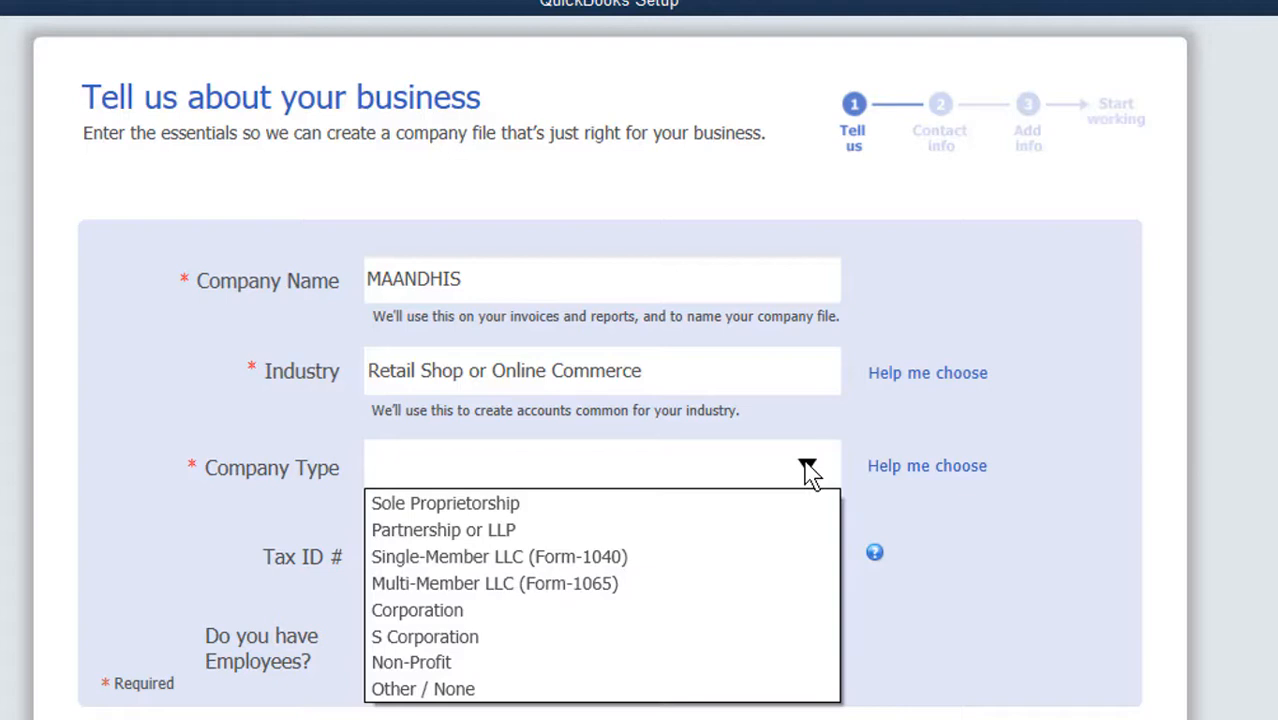
{"action": "left_click", "coordinate": [590, 506]}
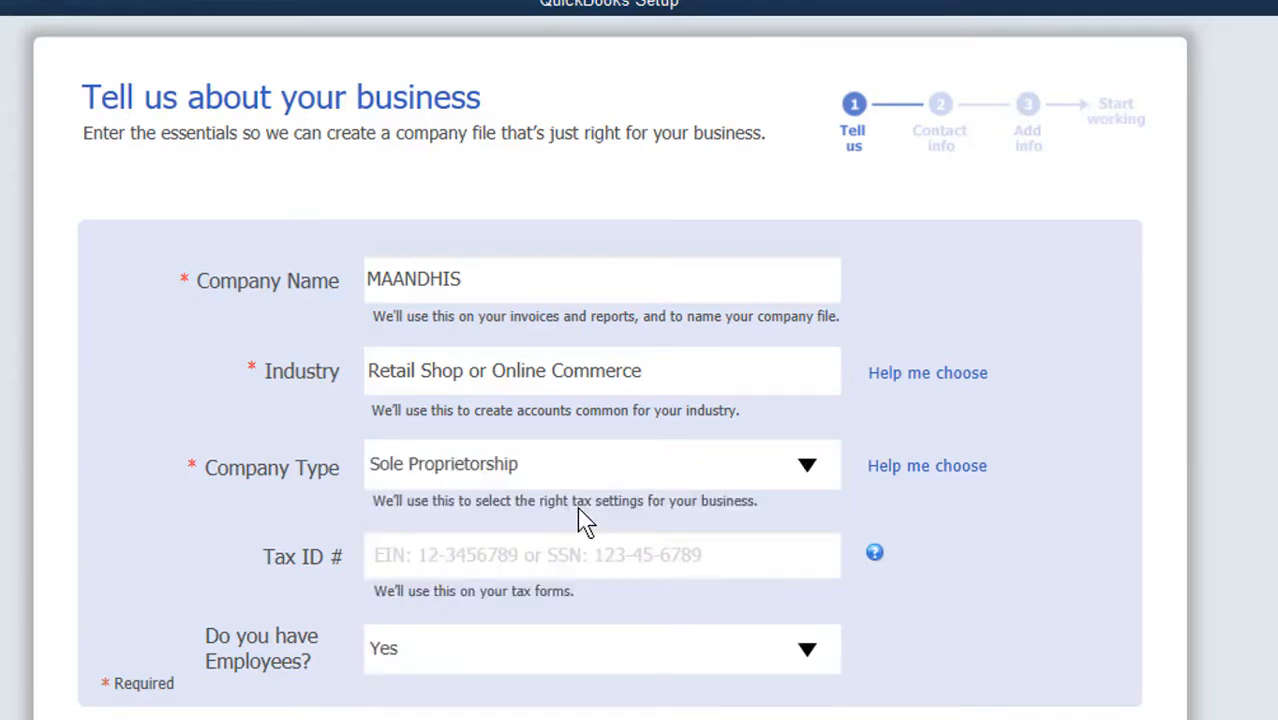
{"action": "left_click", "coordinate": [577, 560]}
{"action": "left_click", "coordinate": [805, 655]}
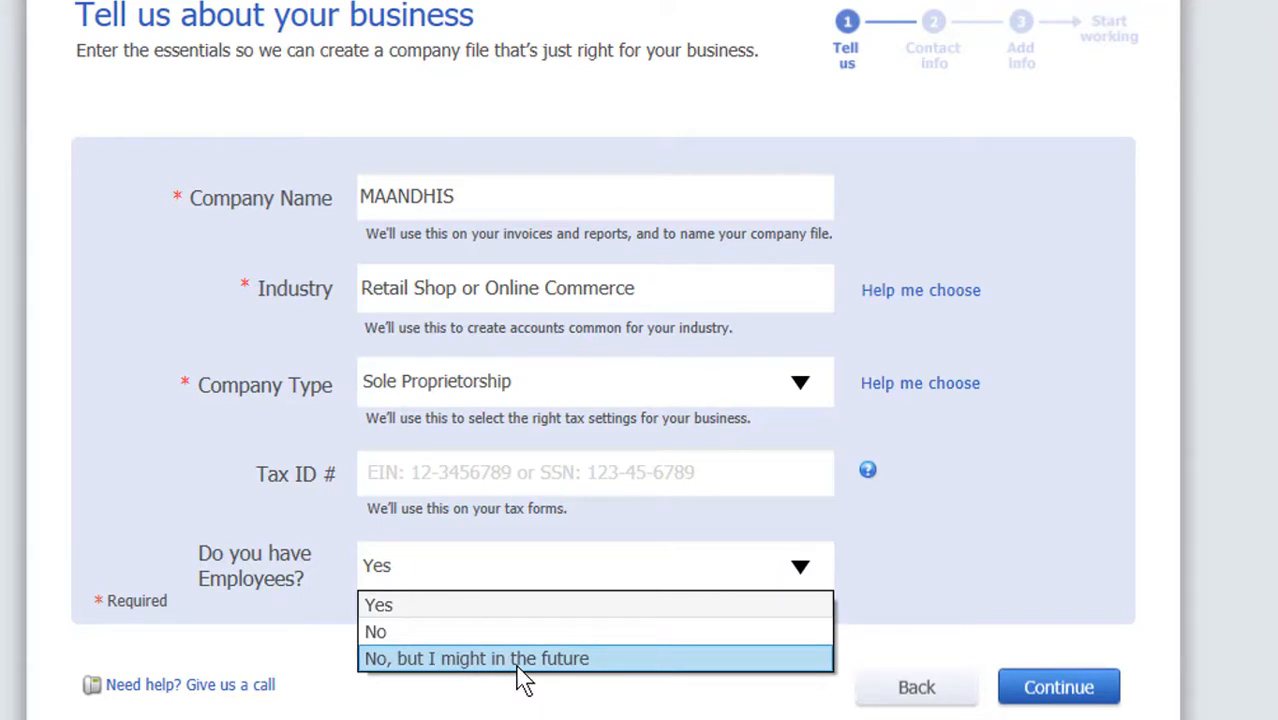
{"action": "left_click", "coordinate": [514, 612]}
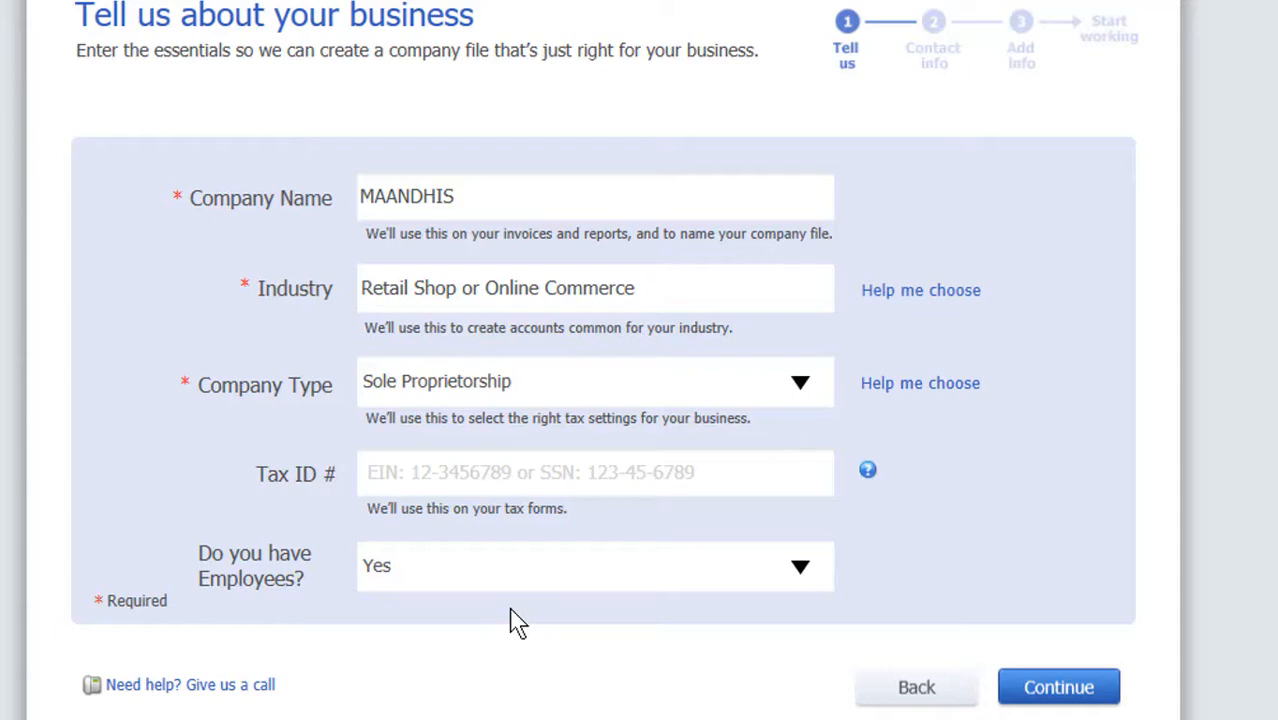
{"action": "left_click", "coordinate": [1040, 690]}
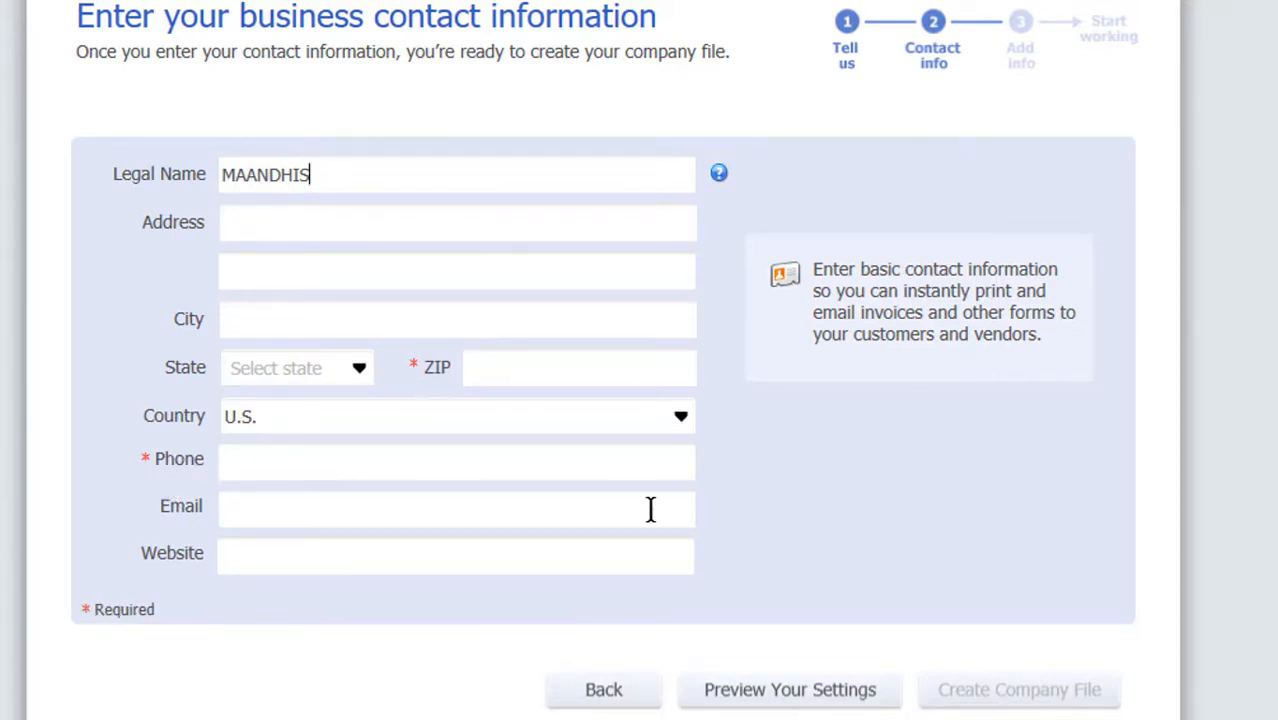
Enter MOGADISHU as the business city and set the state to WI.
{"action": "left_click", "coordinate": [296, 212]}
{"action": "left_click", "coordinate": [284, 321]}
{"action": "type", "text": "MOGADISHU"}
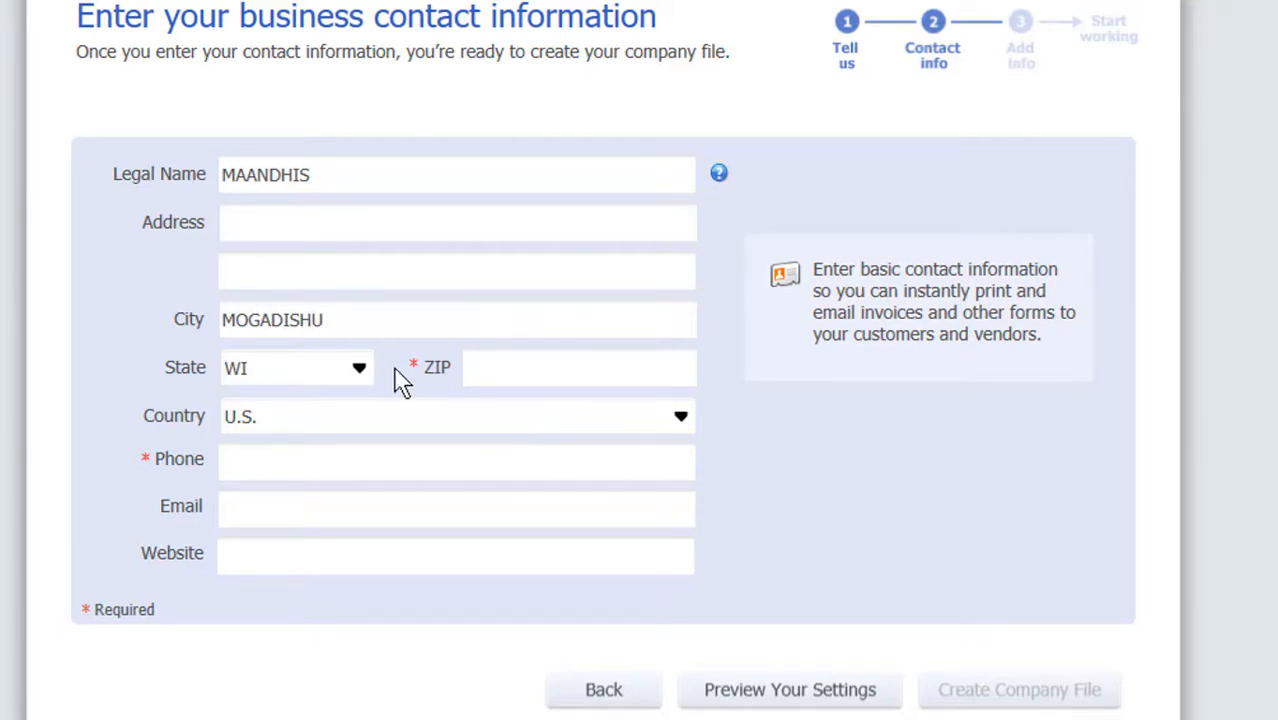
{"action": "left_click", "coordinate": [359, 370]}
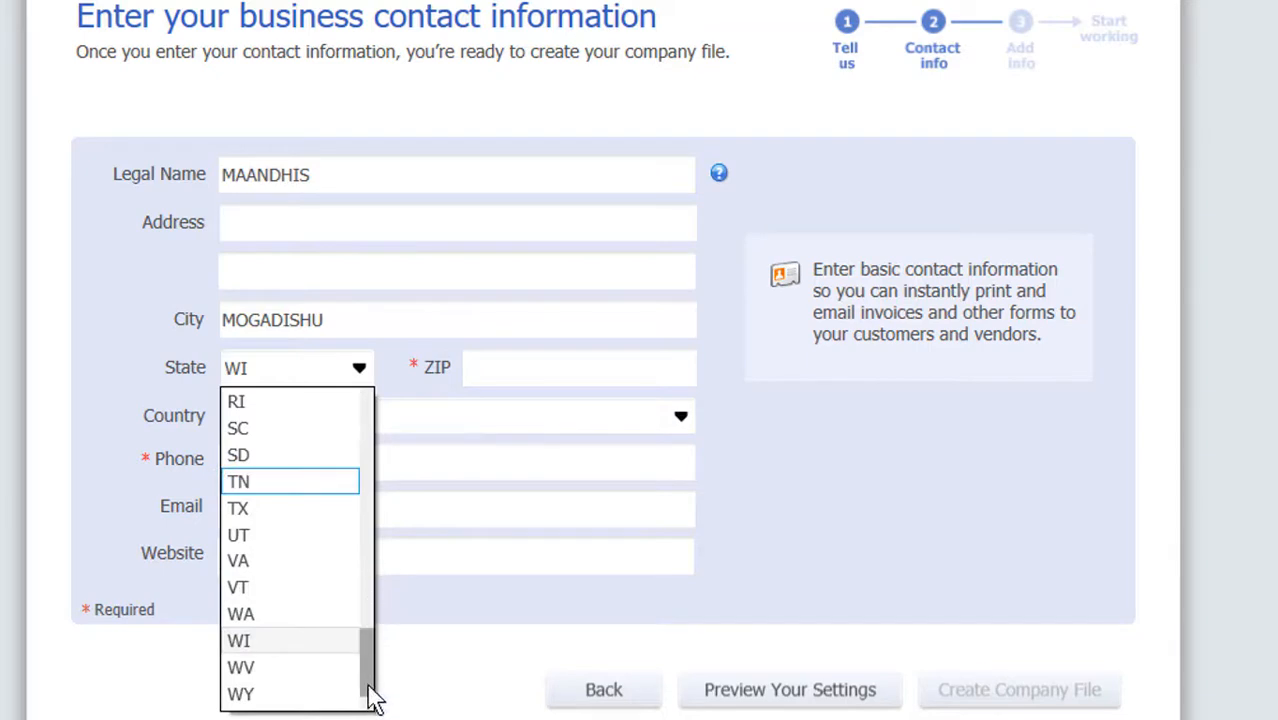
{"action": "left_click_drag", "start_coordinate": [367, 682], "coordinate": [381, 441]}
{"action": "left_click", "coordinate": [388, 456]}
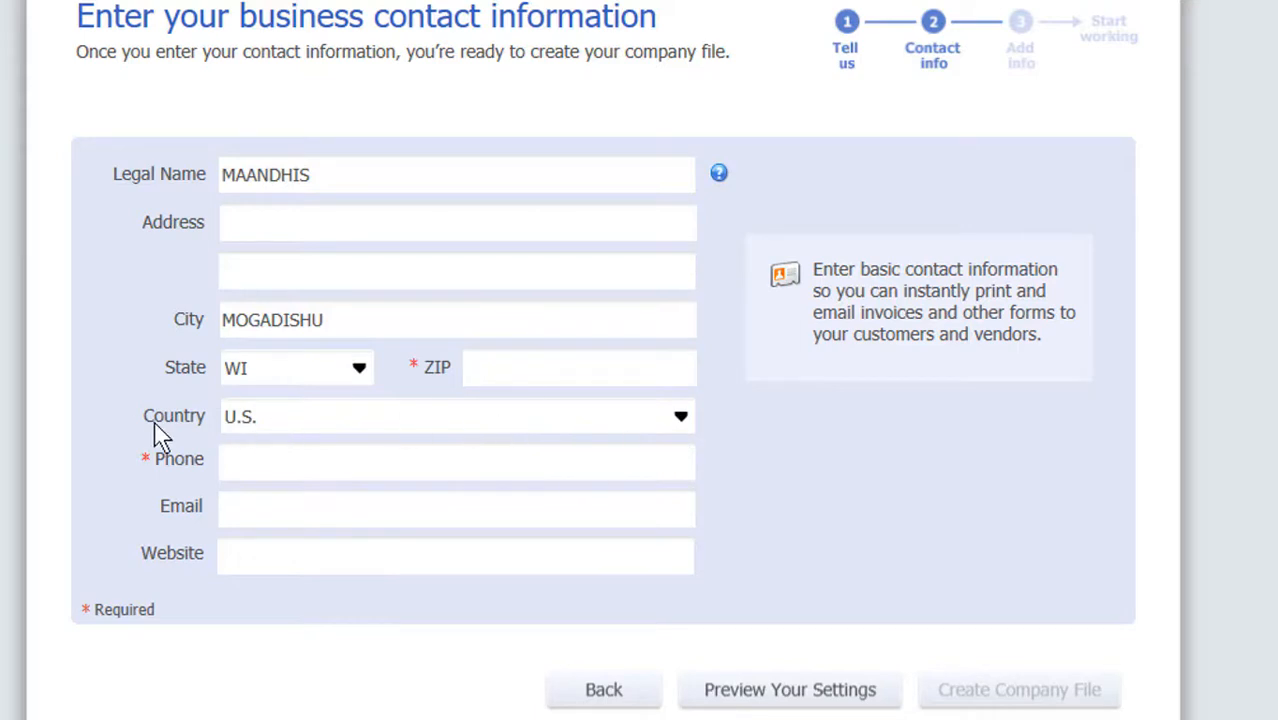
Set the country in the business contact information to Other.
{"action": "left_click", "coordinate": [686, 417]}
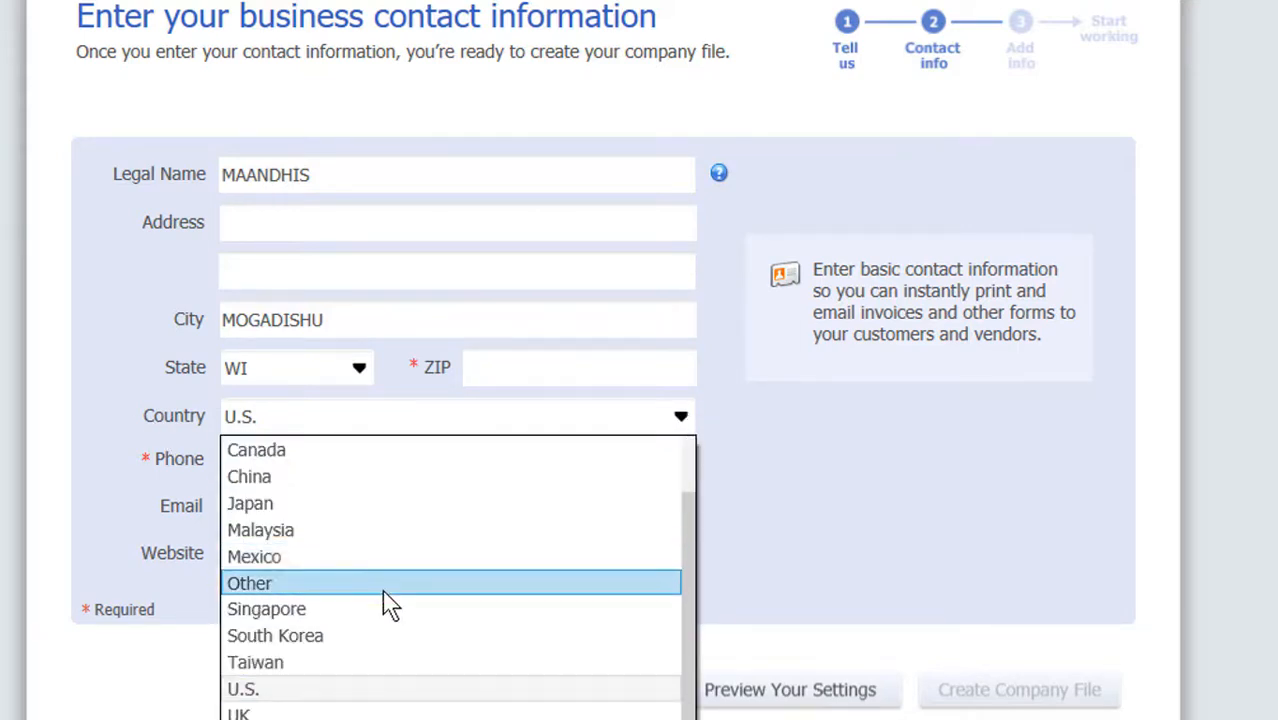
{"action": "left_click_drag", "start_coordinate": [692, 568], "coordinate": [700, 540]}
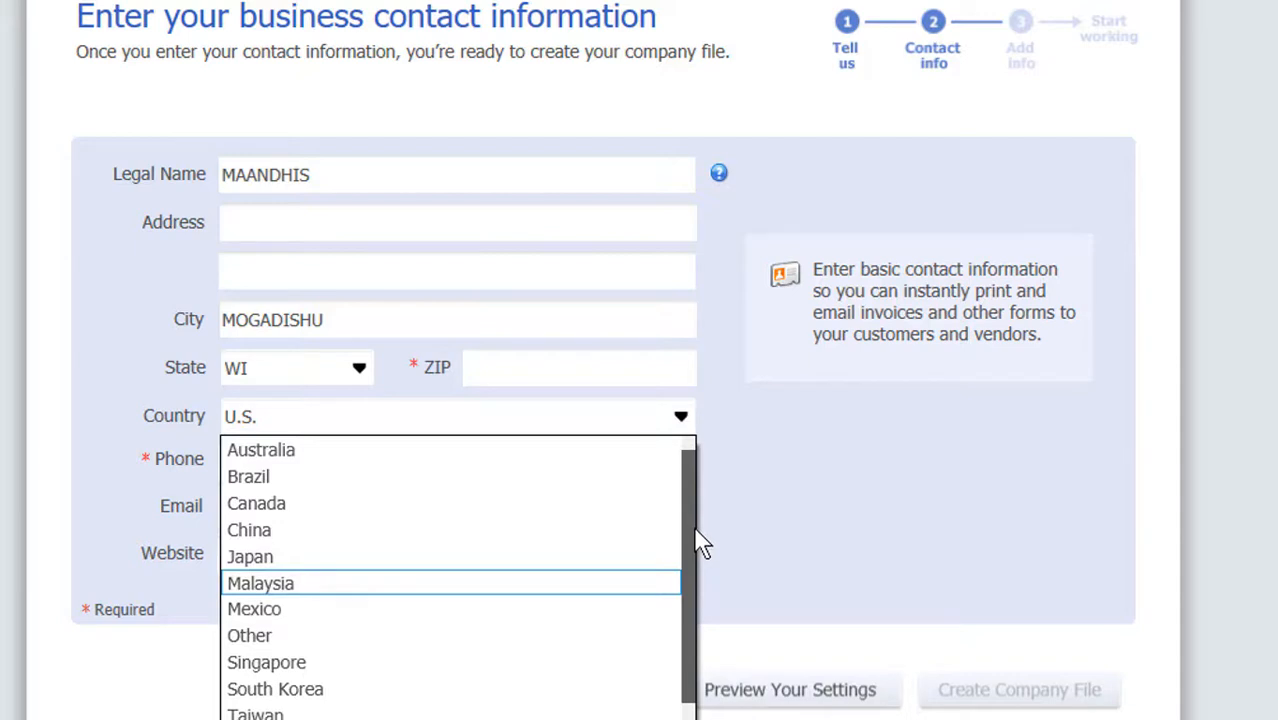
{"action": "left_click_drag", "start_coordinate": [694, 538], "coordinate": [694, 550]}
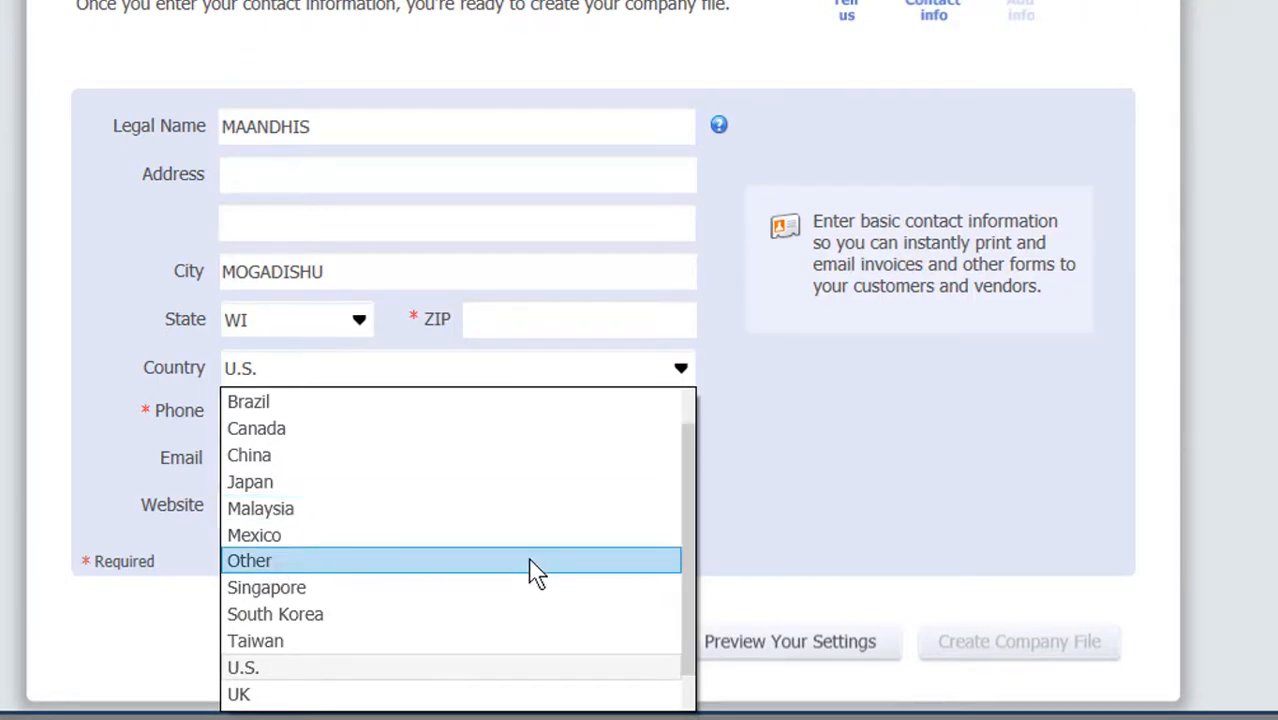
{"action": "left_click", "coordinate": [536, 562]}
Enter 252 as the ZIP code and fill in the business phone number.
{"action": "left_click", "coordinate": [582, 336]}
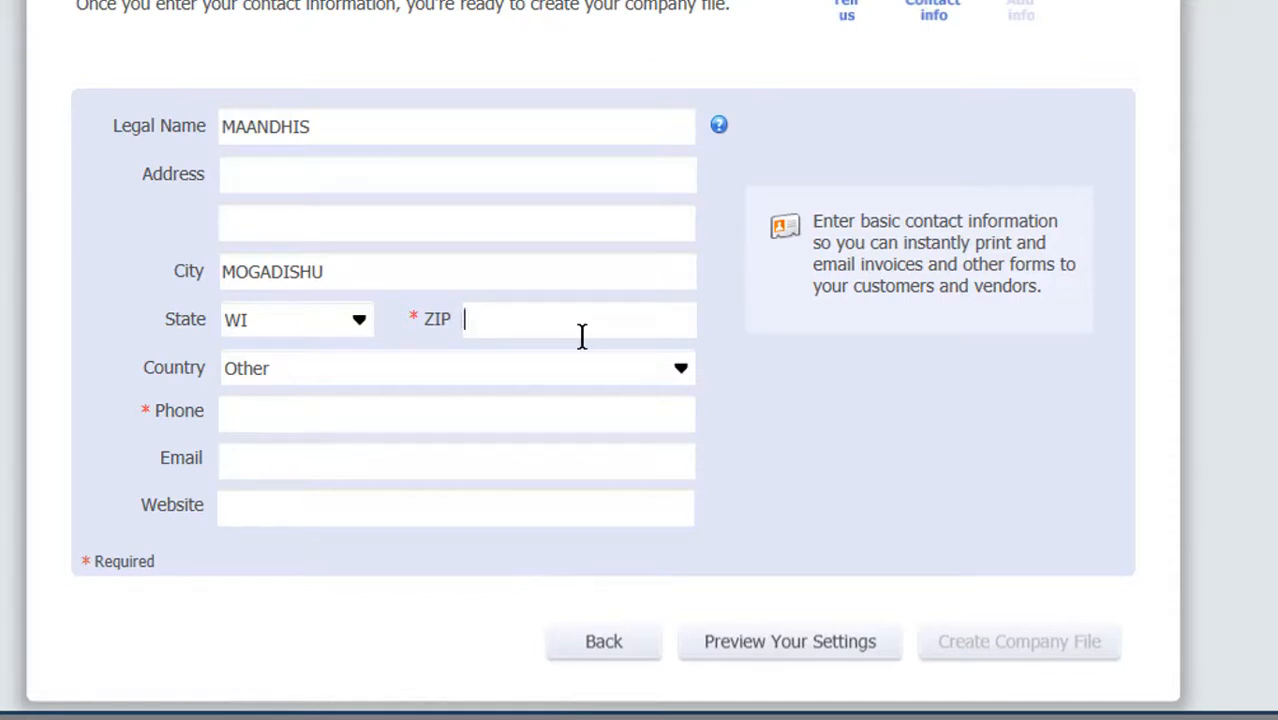
{"action": "type", "text": "252"}
{"action": "type", "text": "61"}
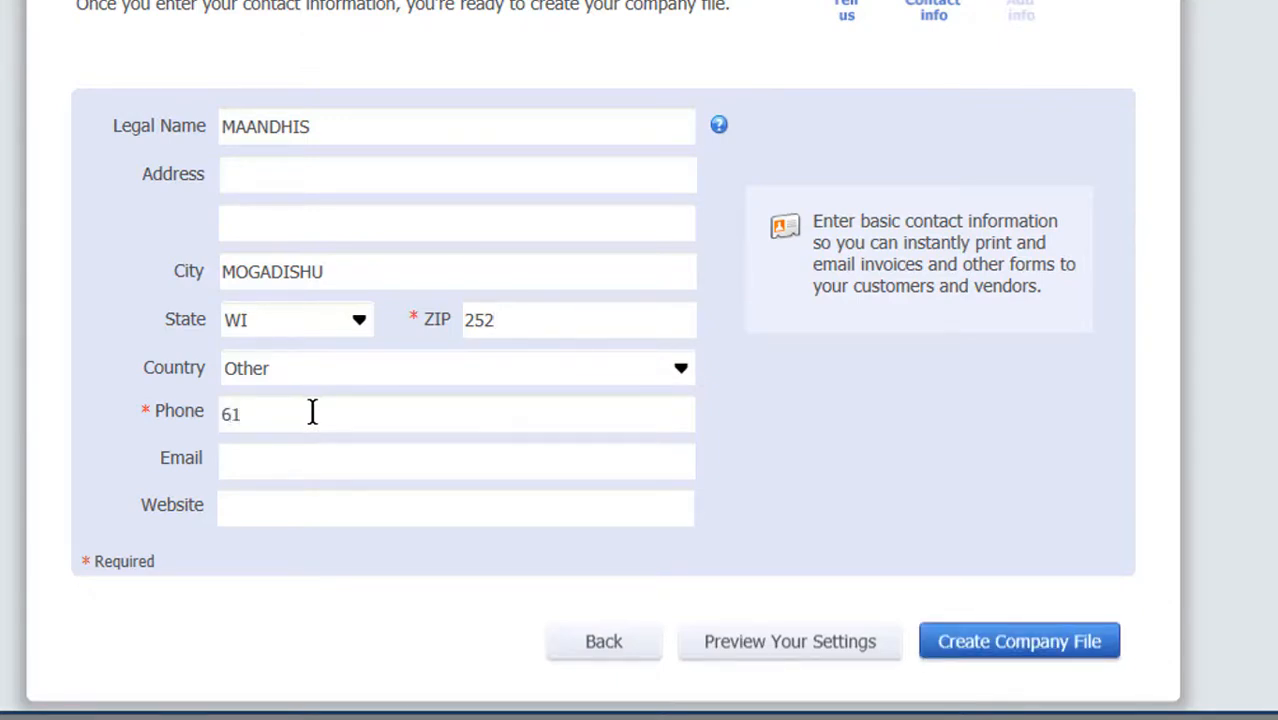
{"action": "type", "text": "5*******"}
Create the company file and finish setup without adding more info, closing the Quick Start Center to reach the home page.
{"action": "left_click", "coordinate": [980, 655]}
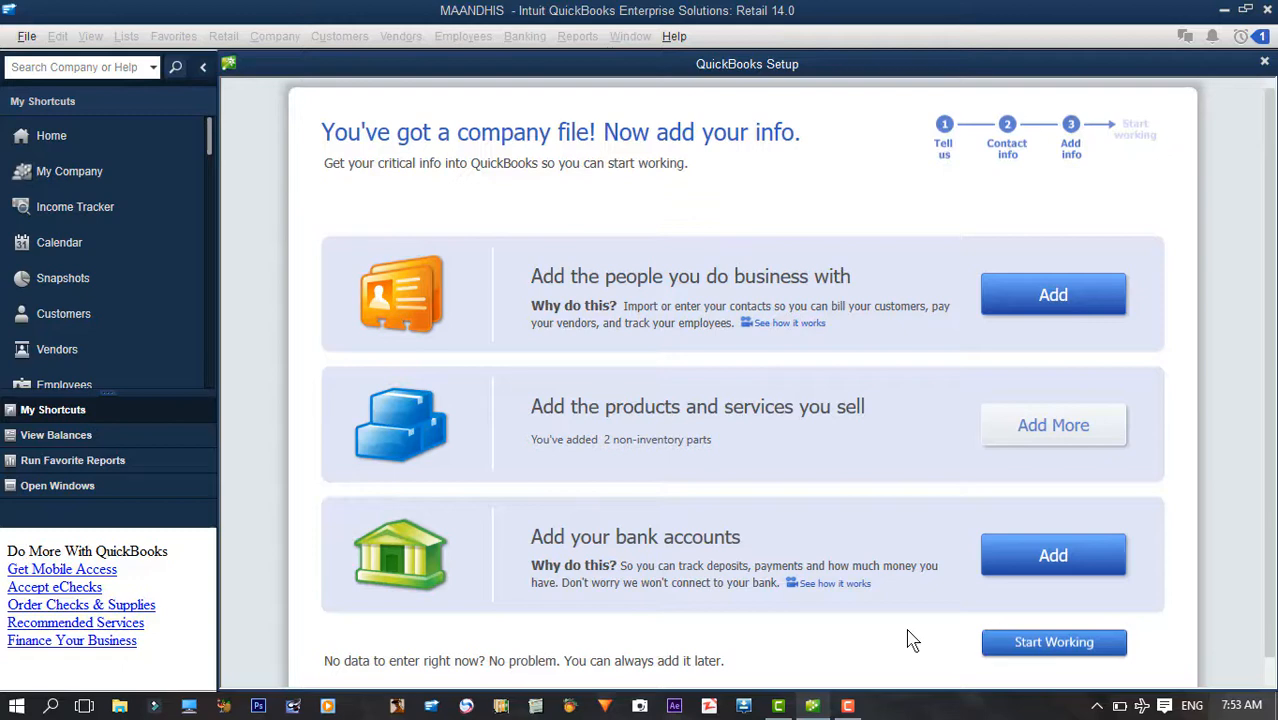
{"action": "left_click", "coordinate": [1050, 650]}
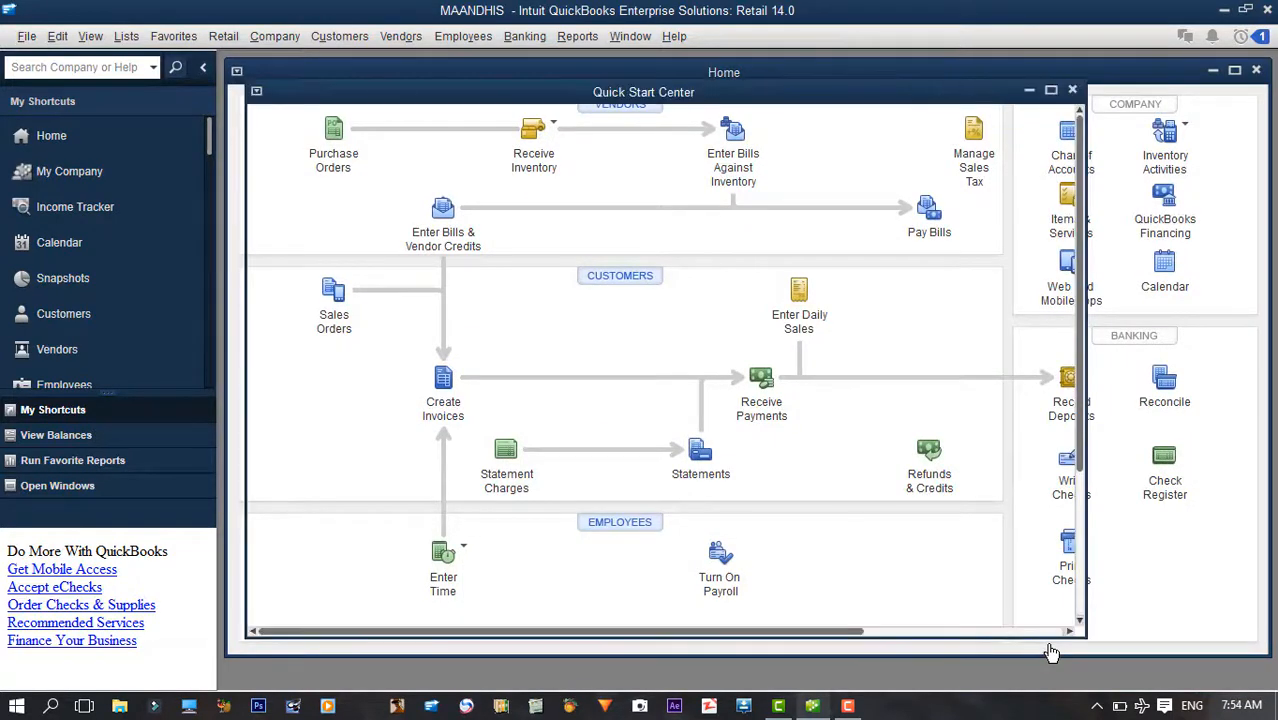
{"action": "left_click", "coordinate": [1072, 89]}
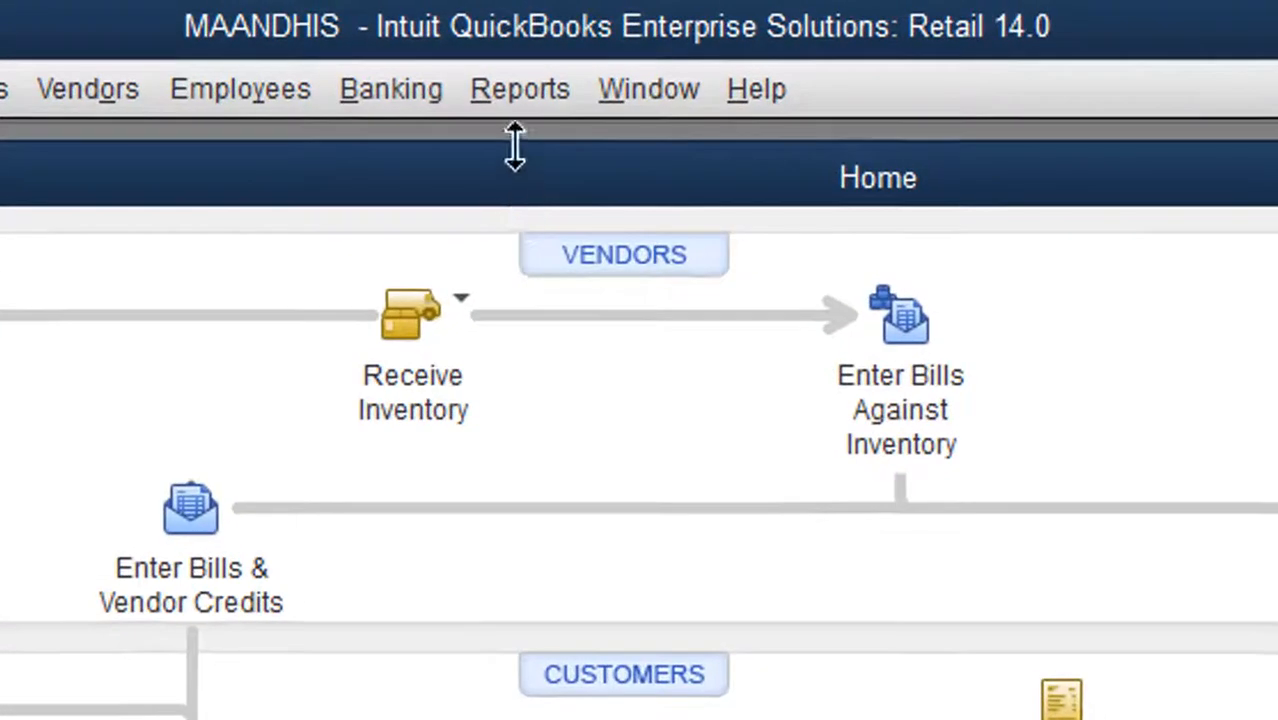
View the company's standard Balance Sheet report, then close it.
{"action": "left_click", "coordinate": [526, 114]}
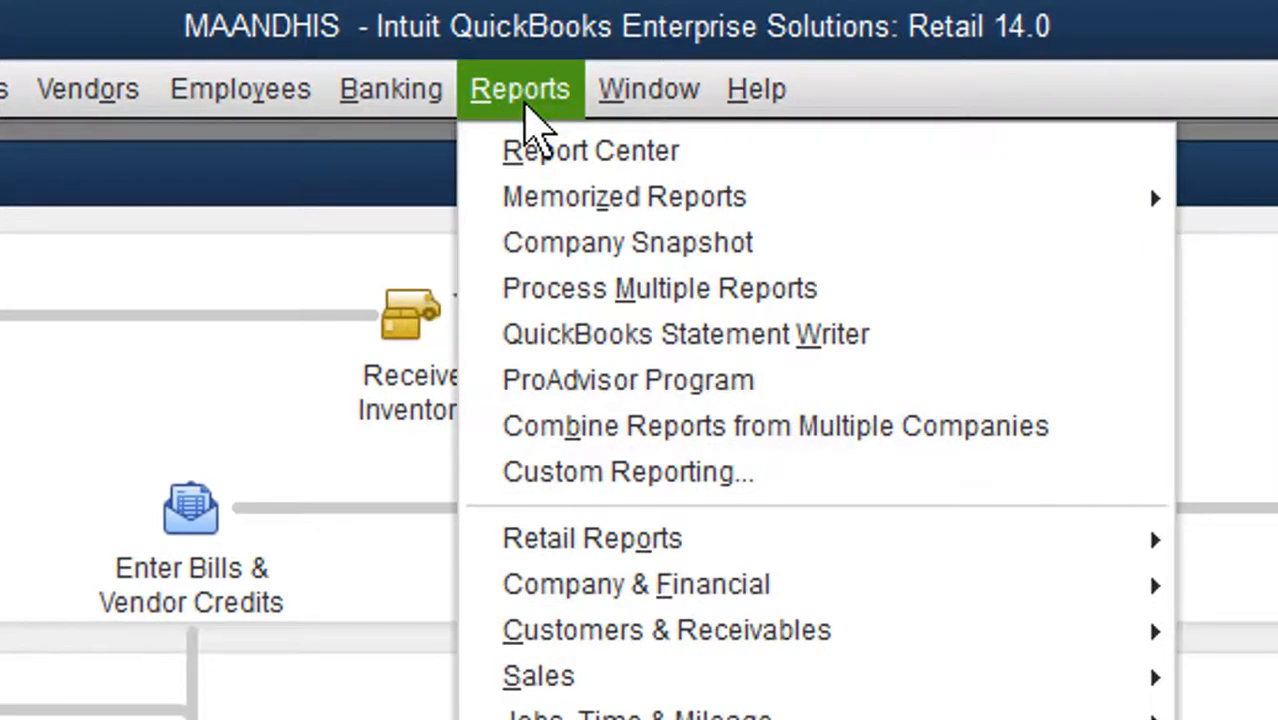
{"action": "mouse_move", "coordinate": [553, 590]}
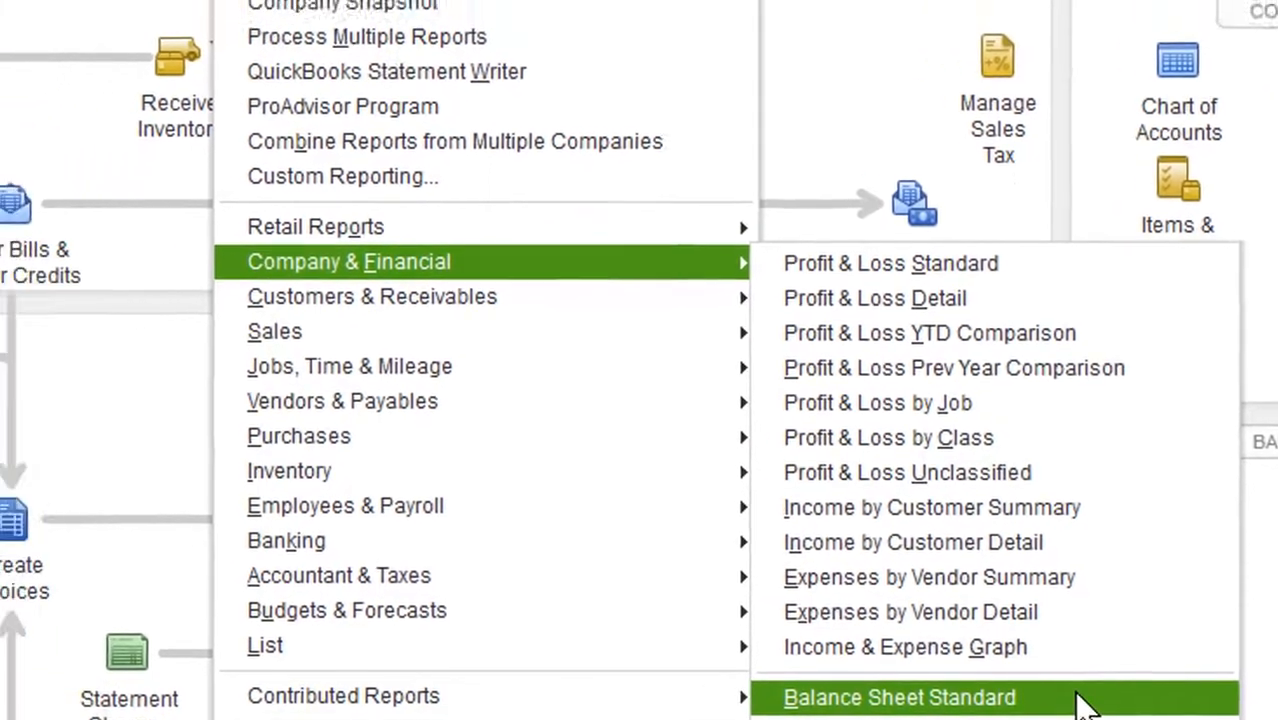
{"action": "left_click", "coordinate": [935, 666]}
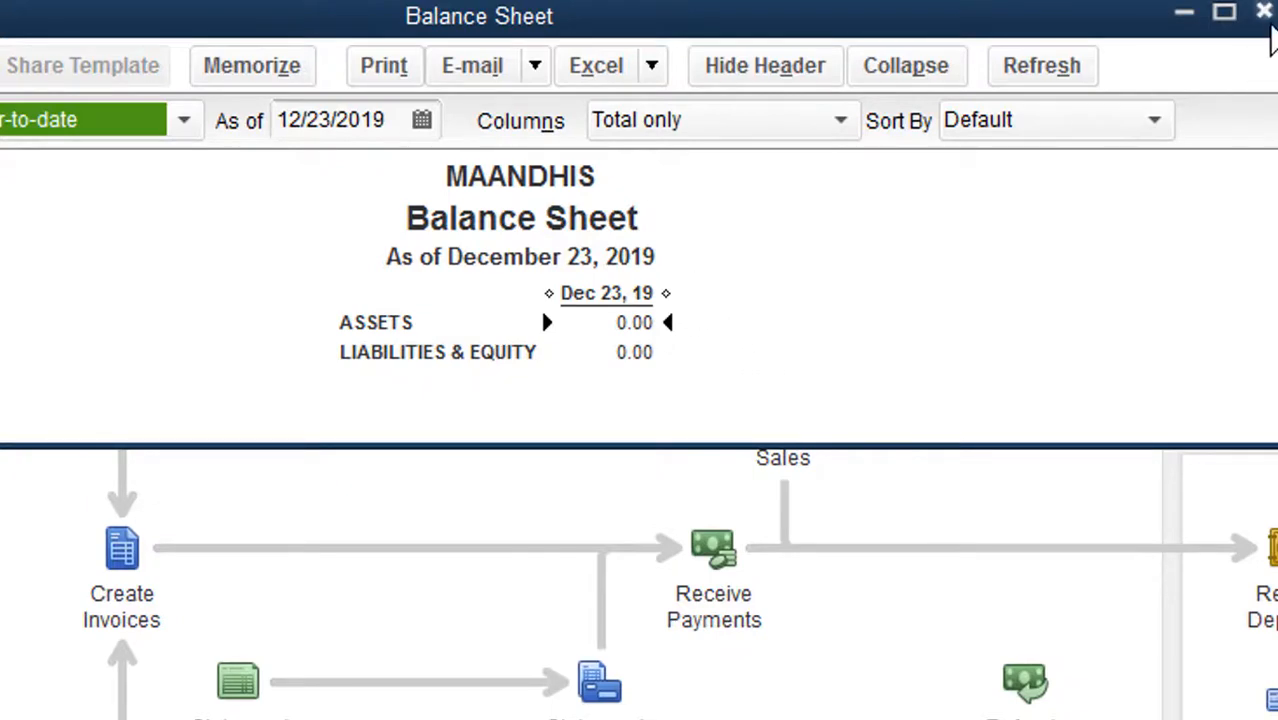
{"action": "left_click", "coordinate": [1266, 12]}
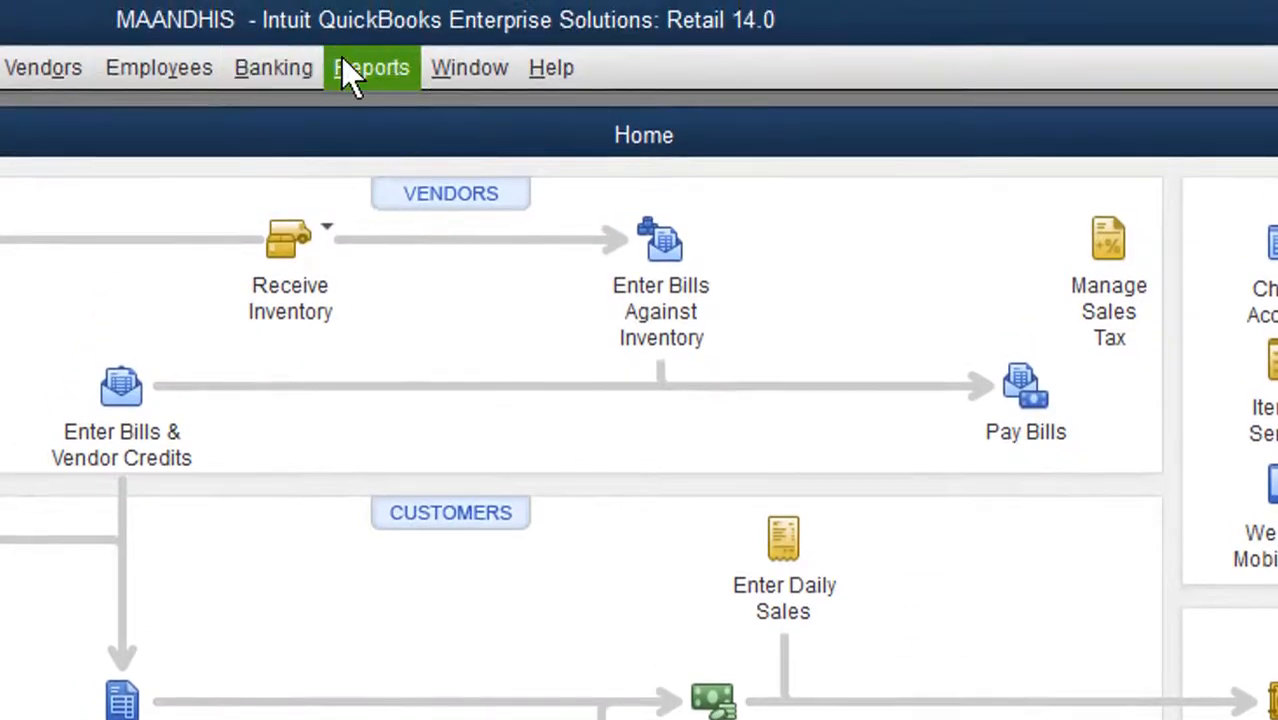
Open the company's standard Profit & Loss report.
{"action": "left_click", "coordinate": [343, 60]}
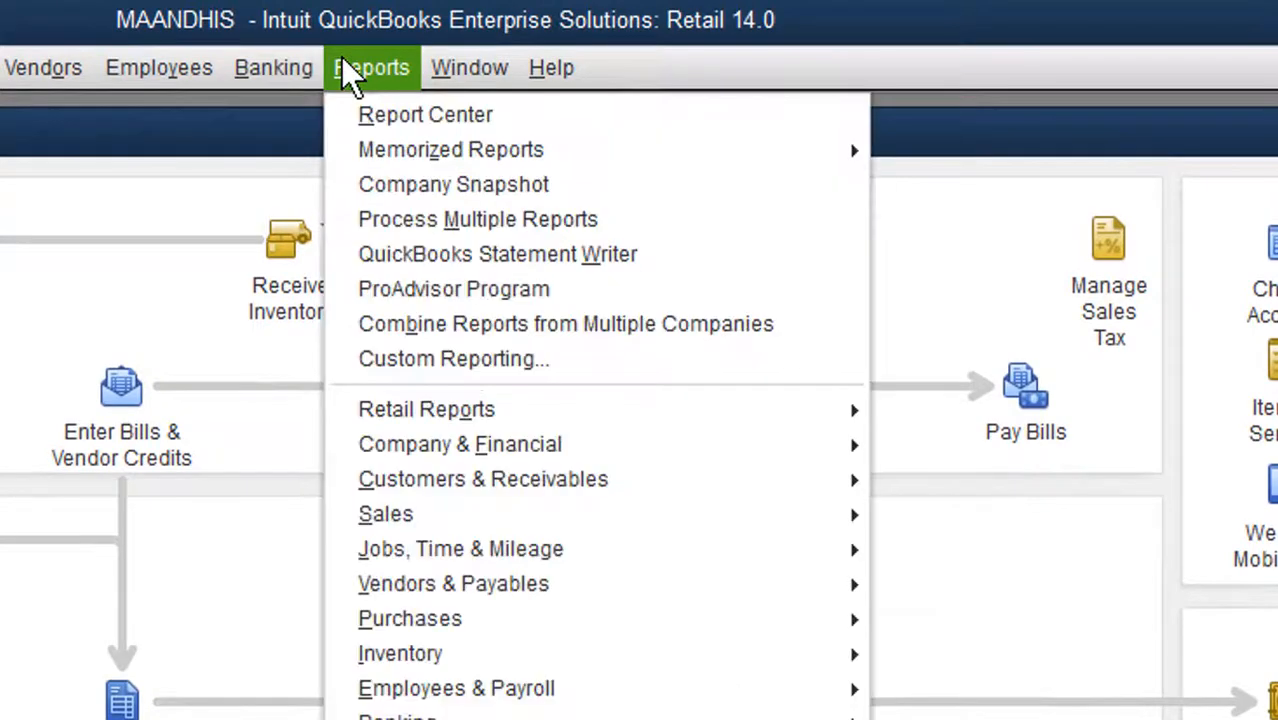
{"action": "mouse_move", "coordinate": [403, 439]}
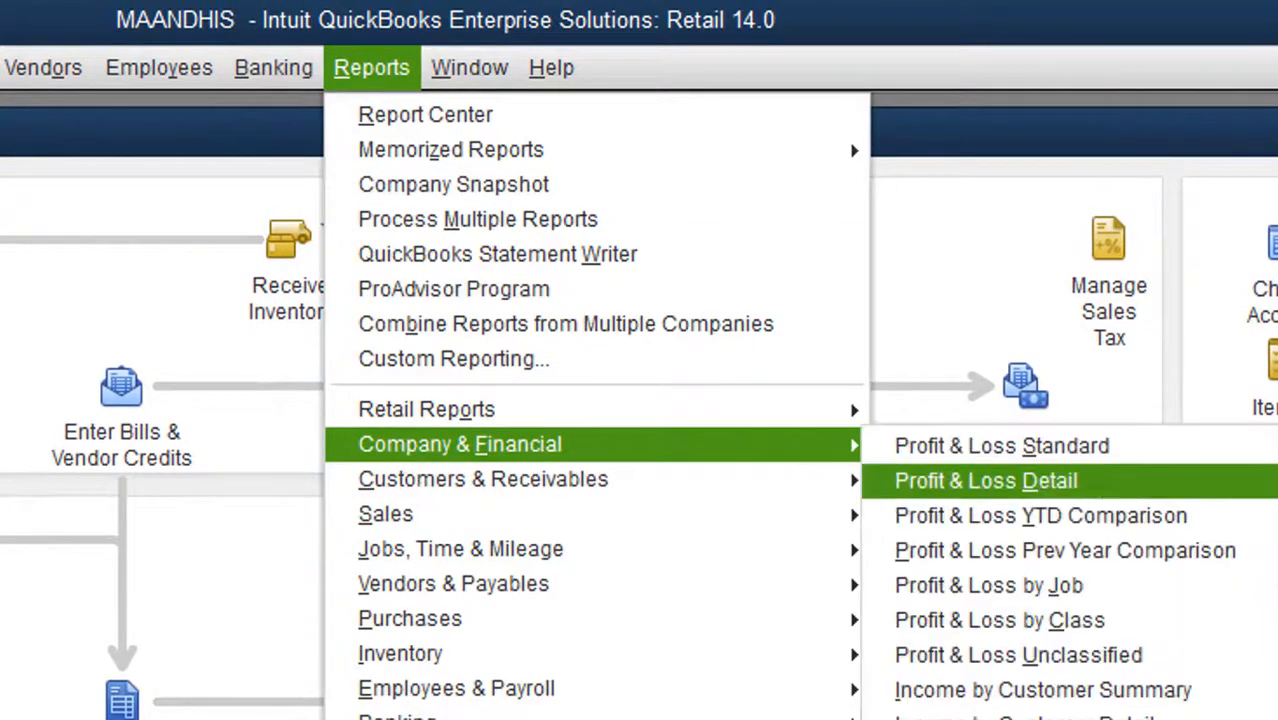
{"action": "left_click", "coordinate": [1263, 447]}
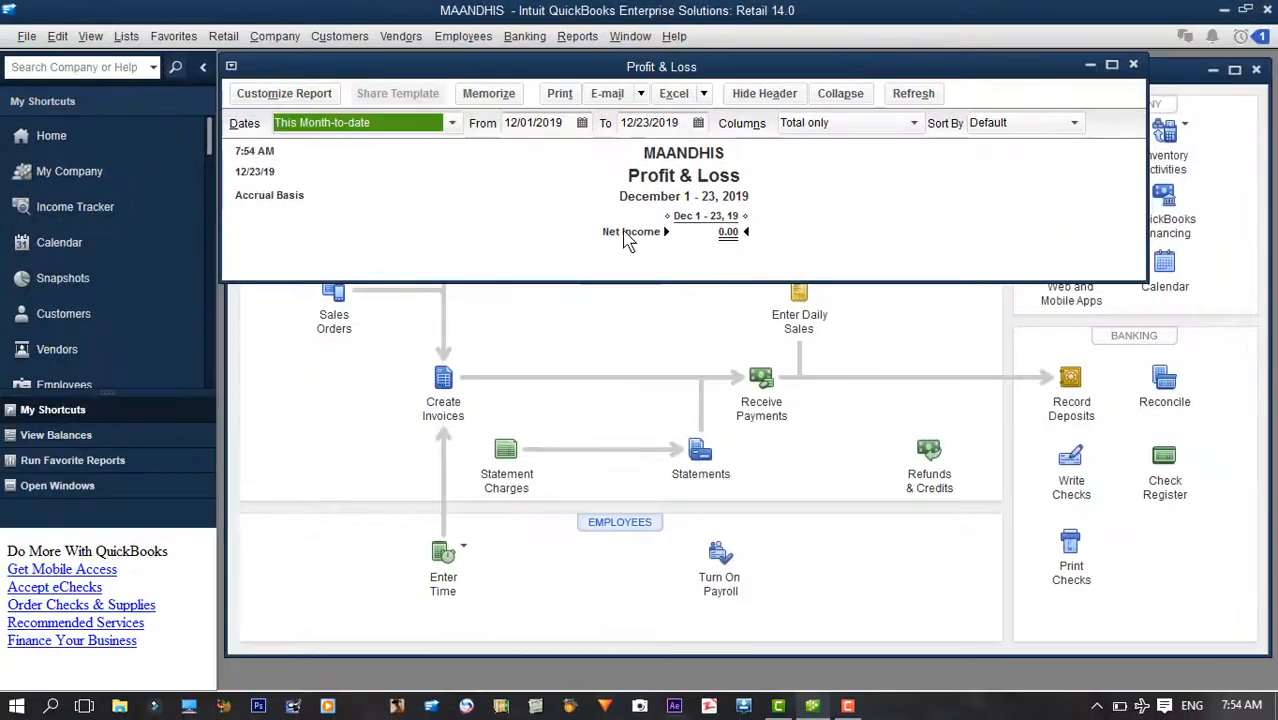